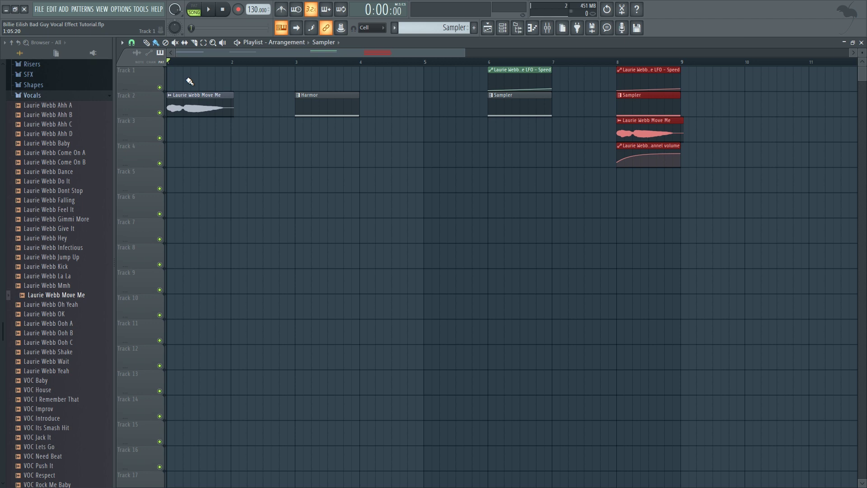
Step: Play the playlist examples from the start, from bar 6 and from bar 8 to compare the vocal effects
key("space")
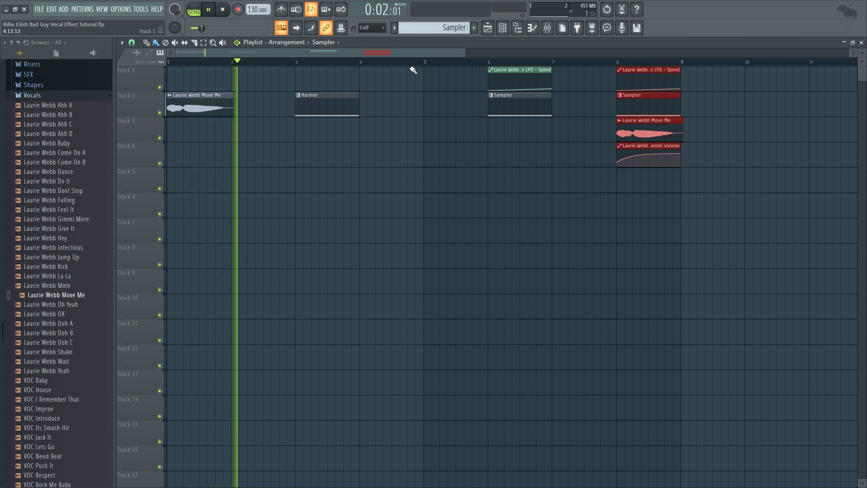
key("space")
left_click(492, 63)
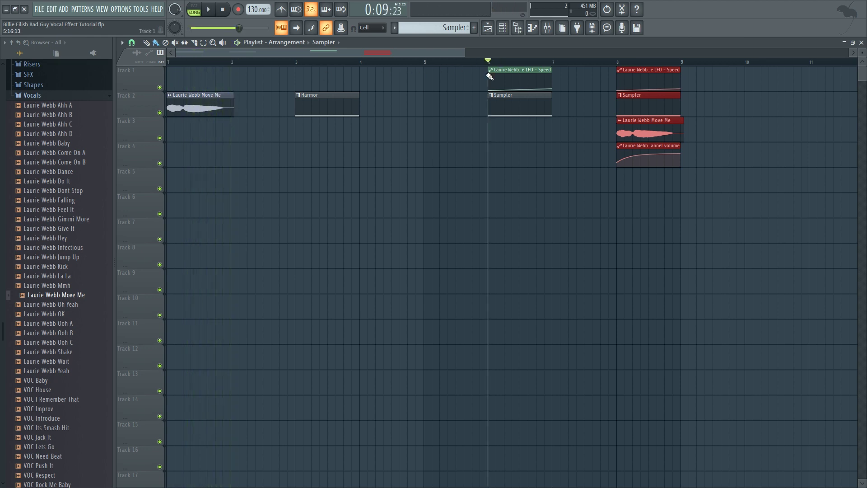
key("space")
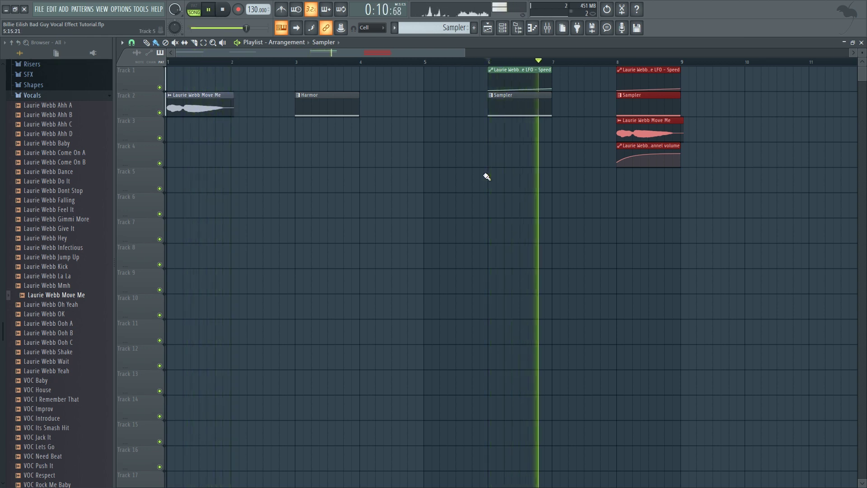
key("space")
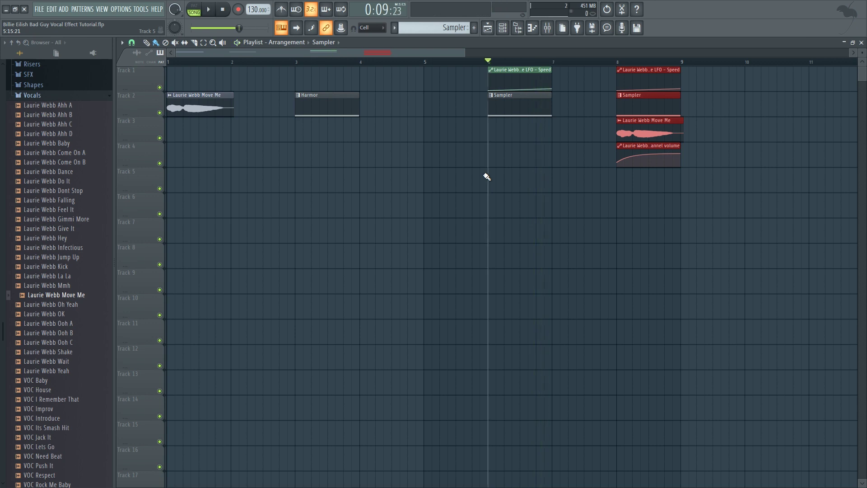
left_click(618, 63)
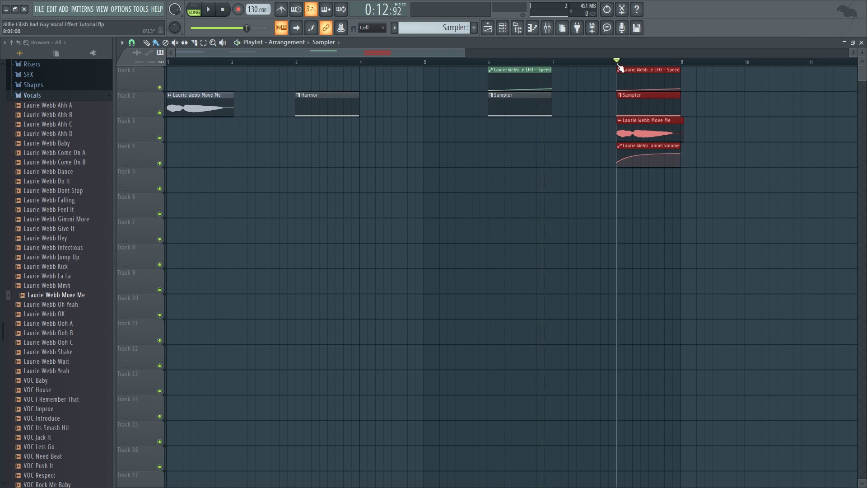
key("space")
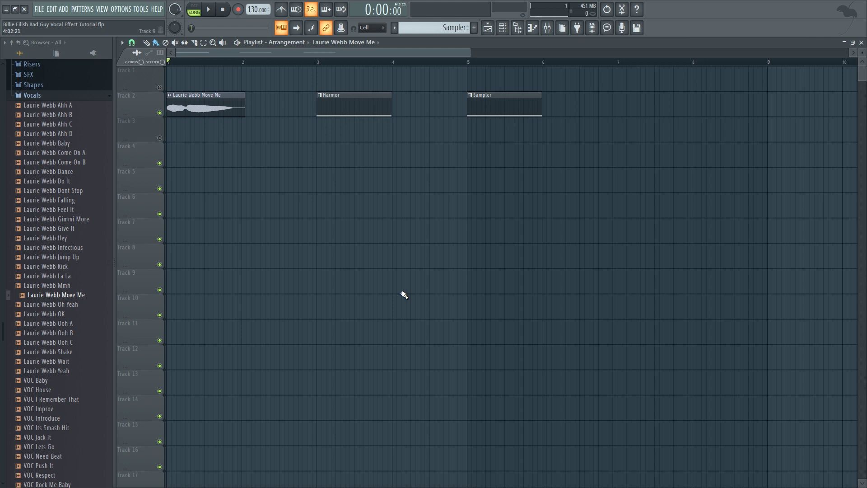
Step: Open the mixer, enable RingModulator on the vocal sample's insert track 10 and show its settings
key("q")
left_click(548, 28)
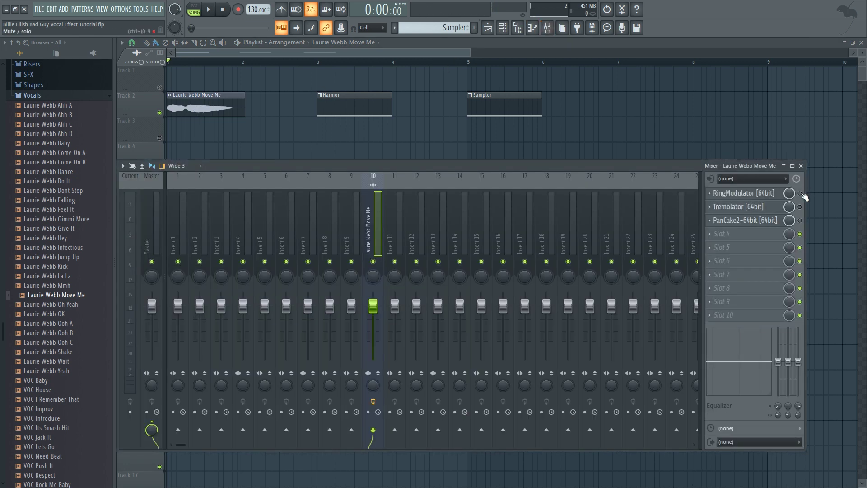
left_click(759, 194)
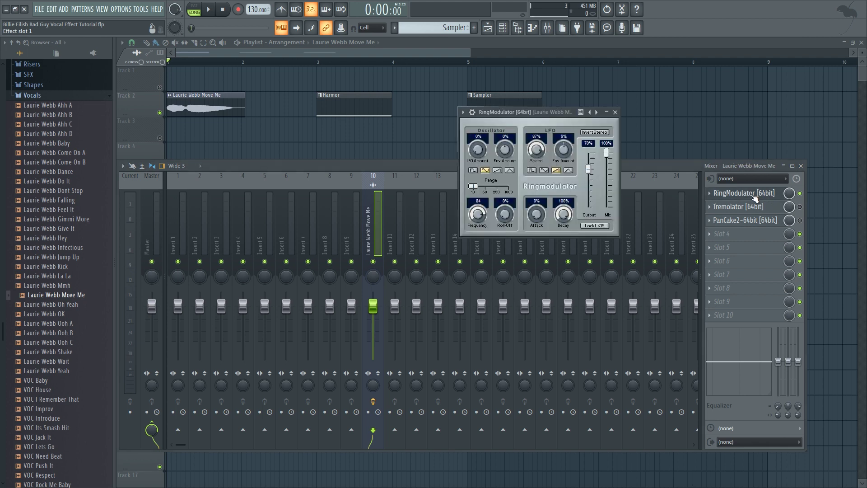
left_click_drag(496, 116, 503, 112)
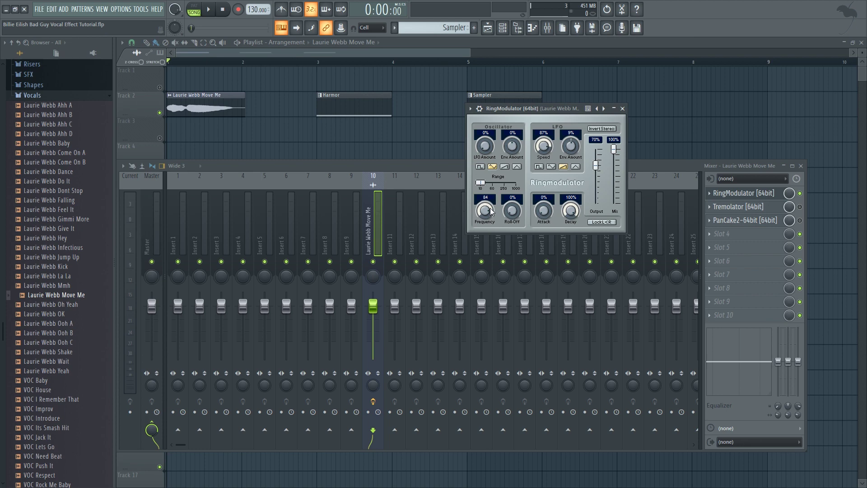
Step: Play the vocal while lowering RingModulator's oscillator frequency to about 58
key("space")
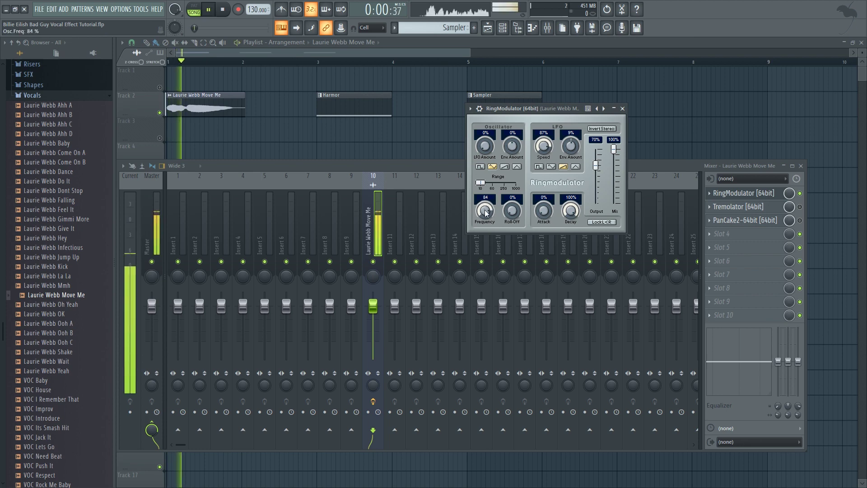
left_click_drag(486, 213, 490, 250)
key("space")
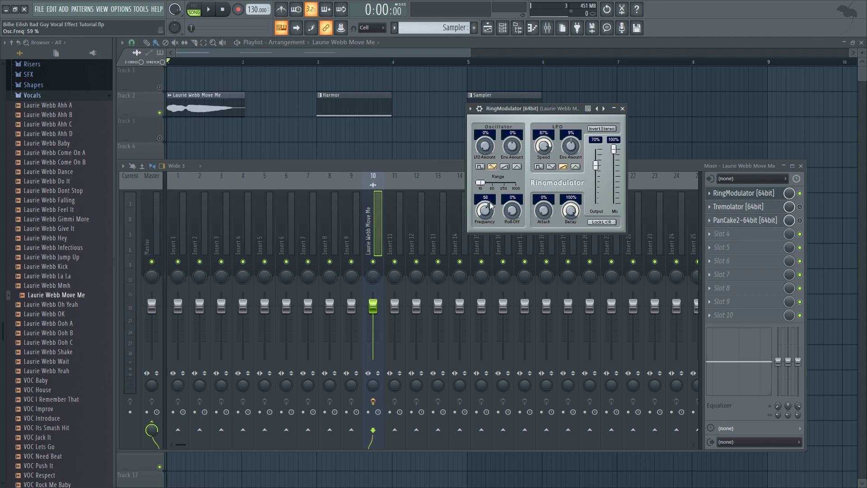
Step: Raise RingModulator's oscillator frequency to 100 and audition the vocal
left_click_drag(488, 216, 488, 198)
left_click_drag(514, 112, 500, 120)
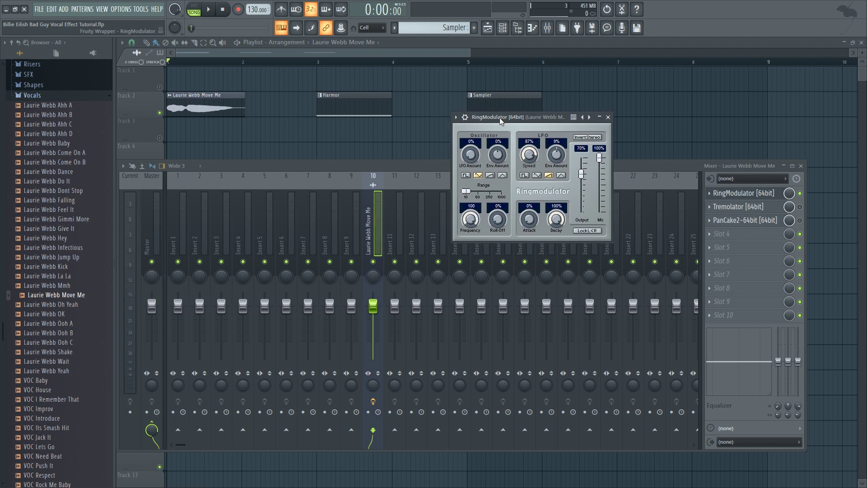
left_click_drag(470, 220, 470, 217)
key("space")
key("space")
key("space")
key("space")
left_click_drag(513, 116, 507, 126)
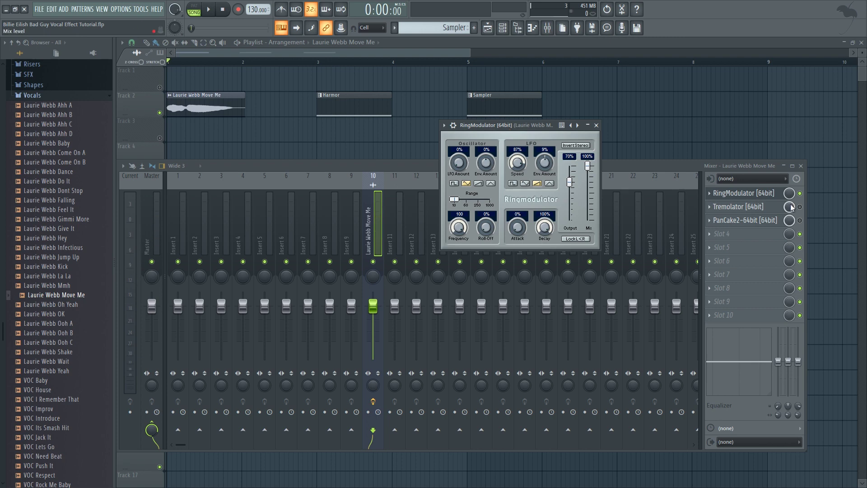
Step: Bypass RingModulator, enable Tremolator on the vocal track and show its settings
left_click(770, 194)
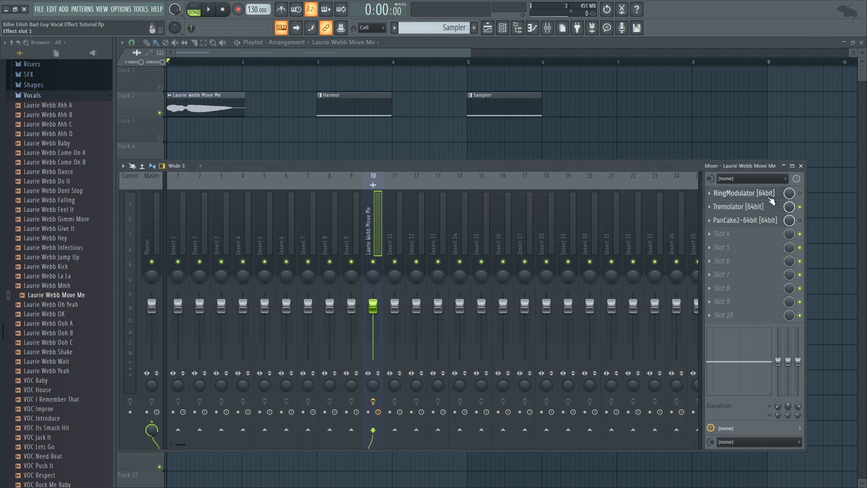
left_click(770, 206)
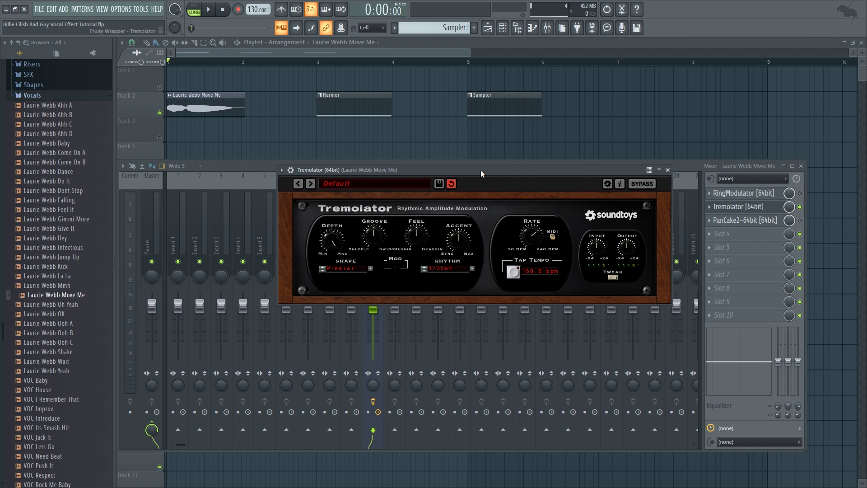
left_click_drag(482, 170, 483, 167)
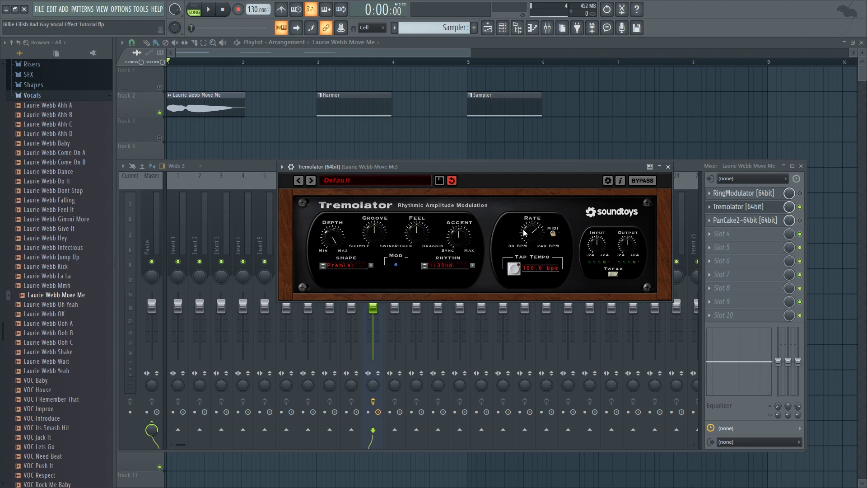
left_click_drag(518, 170, 527, 163)
Step: Lower Tremolator's rate to about 89.6 bpm and audition the vocal
left_click_drag(538, 223, 538, 259)
key("space")
key("space")
key("space")
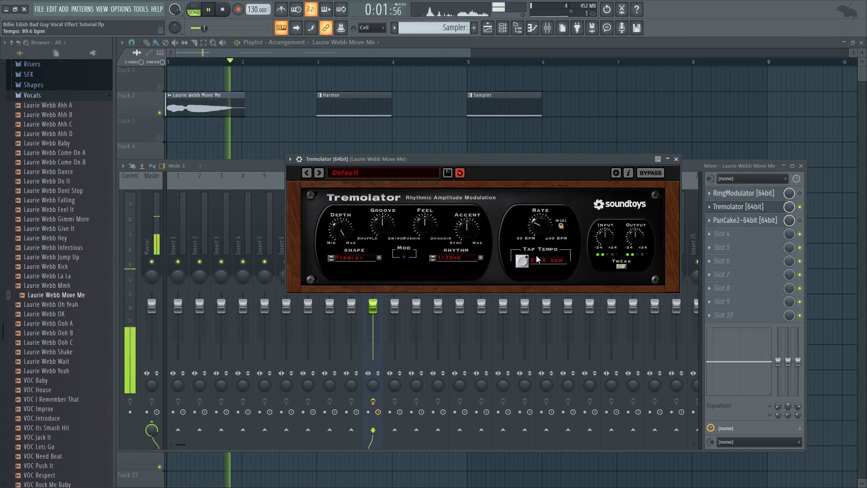
key("space")
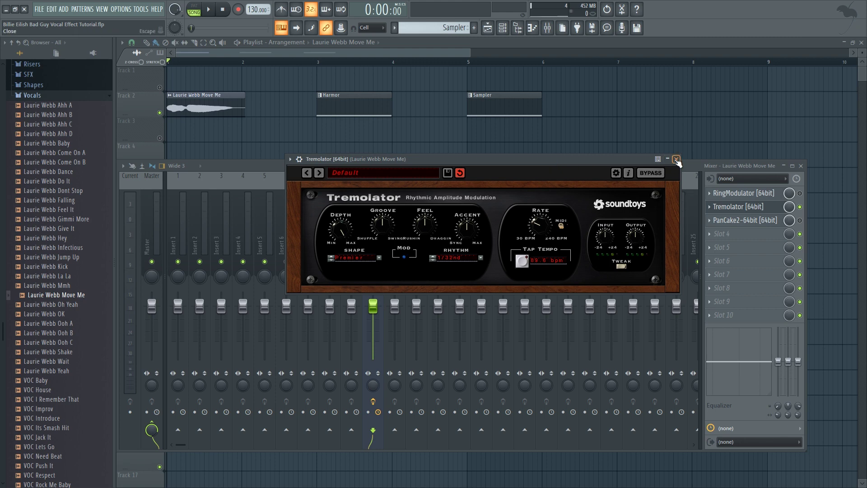
Step: Bypass Tremolator, enable PanCake2 and set its LFO mode to Hertz Retrig
left_click(676, 159)
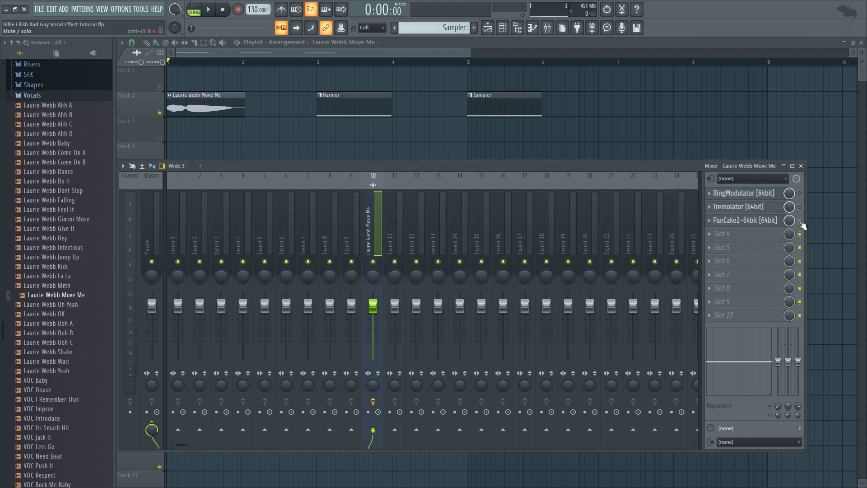
left_click(768, 221)
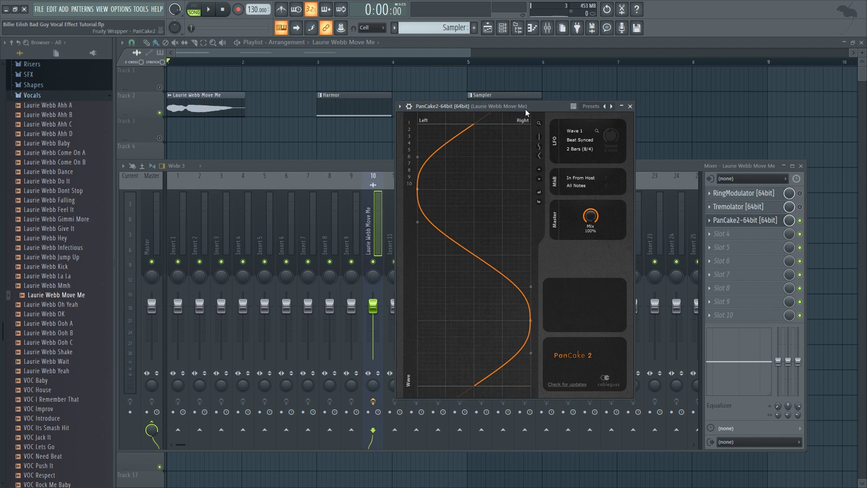
left_click_drag(540, 108, 545, 107)
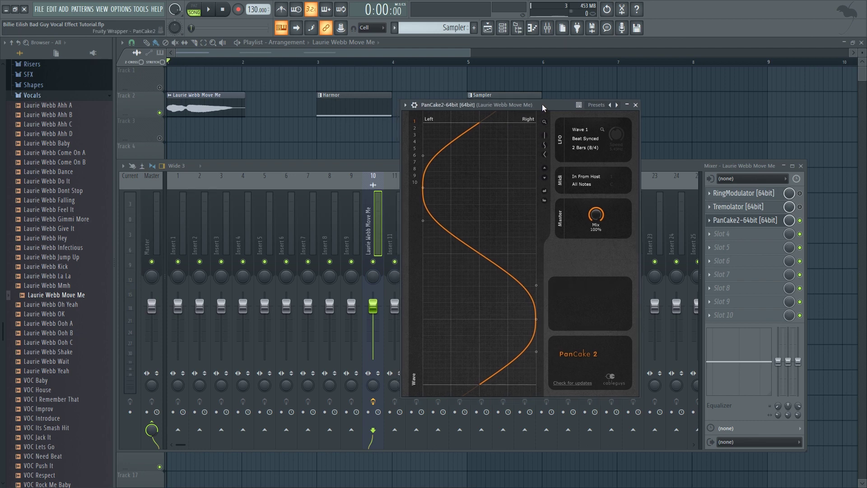
left_click(596, 177)
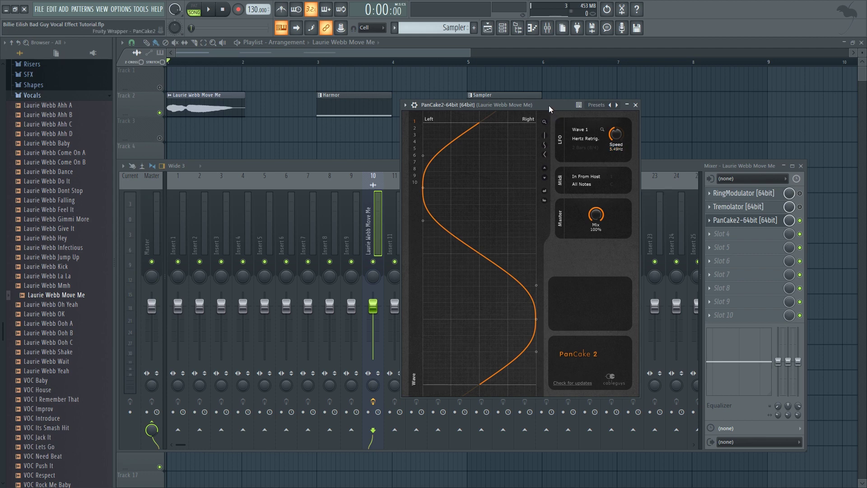
left_click_drag(546, 108, 532, 107)
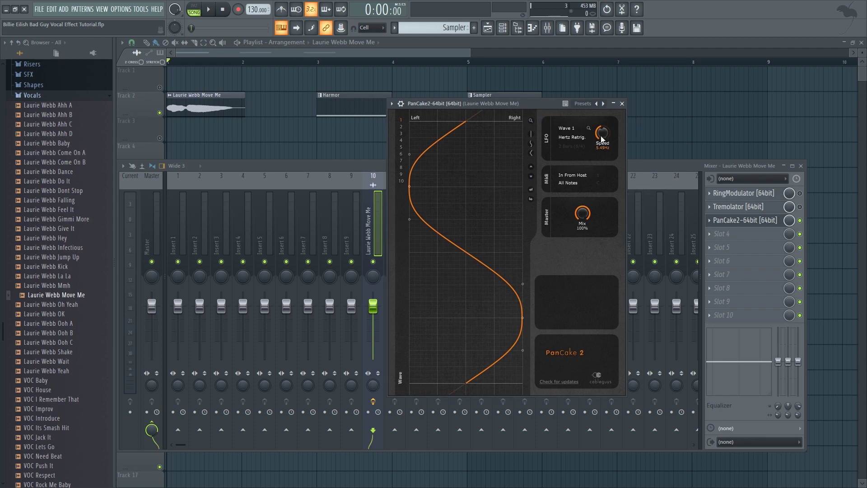
Step: Set PanCake2's LFO speed to 10.2 Hz, audition the vocal and close the effect
left_click_drag(602, 140, 602, 128)
key("space")
key("space")
left_click_drag(603, 138, 603, 145)
key("space")
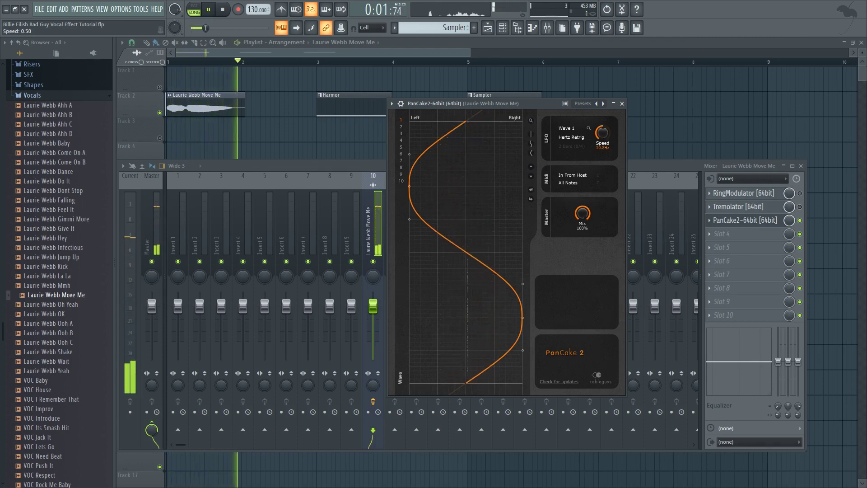
key("space")
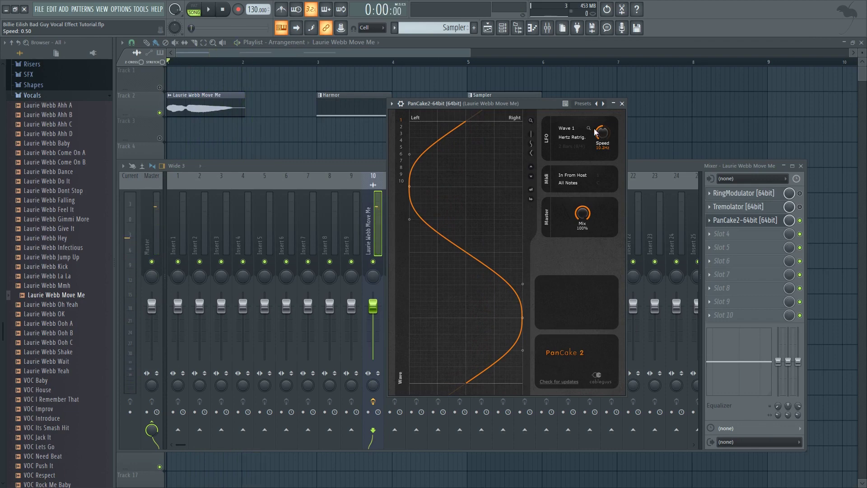
left_click_drag(551, 104, 547, 109)
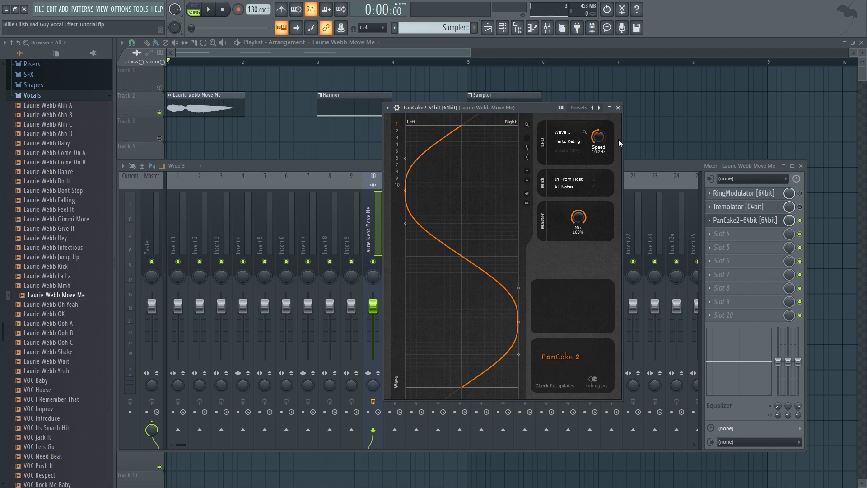
left_click(618, 107)
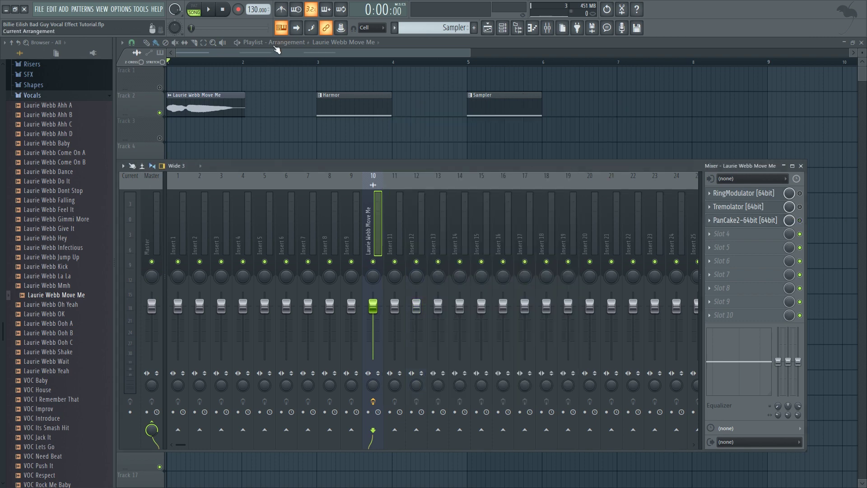
Step: Move the playhead to bar 3, open the Harmor channel's instrument and play its clip
left_click(318, 62)
left_click(338, 100)
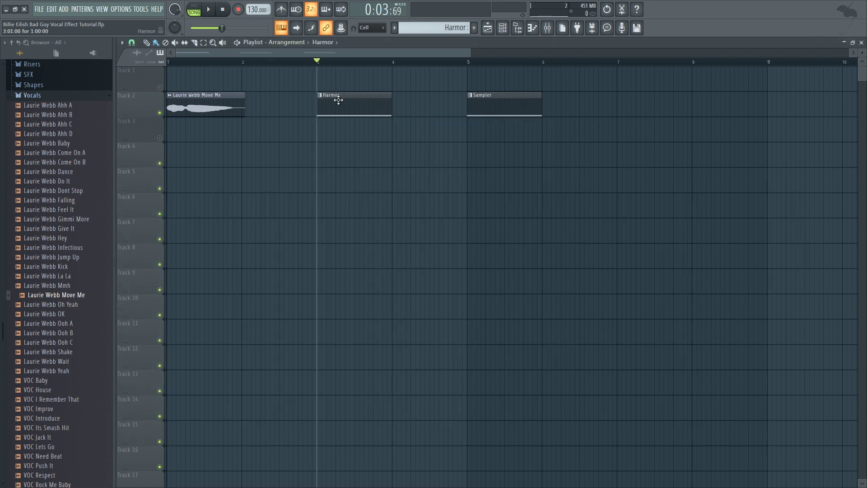
left_click(502, 28)
left_click(566, 154)
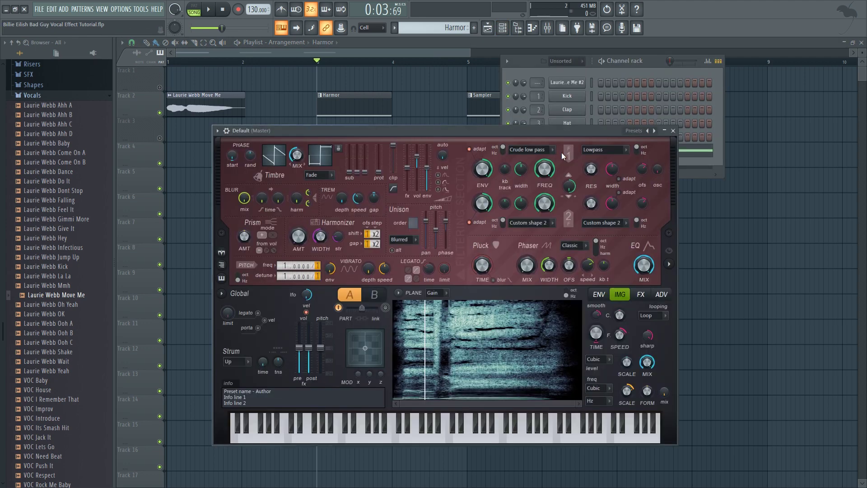
left_click_drag(522, 134, 513, 144)
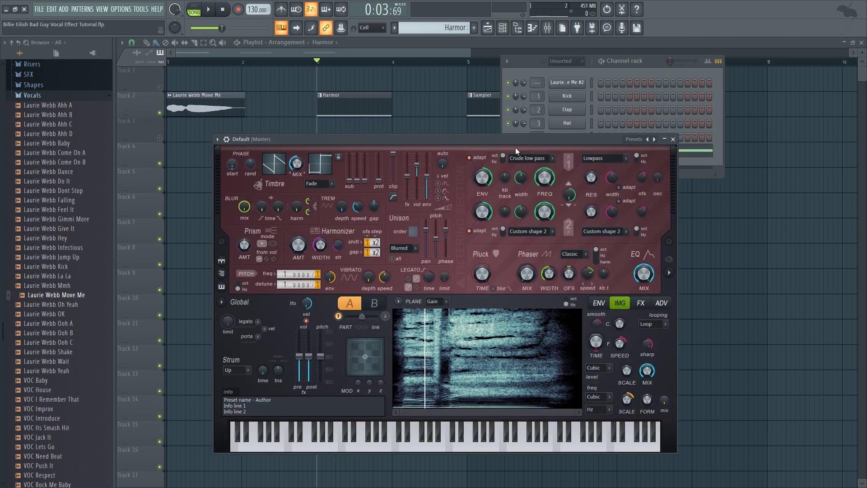
key("space")
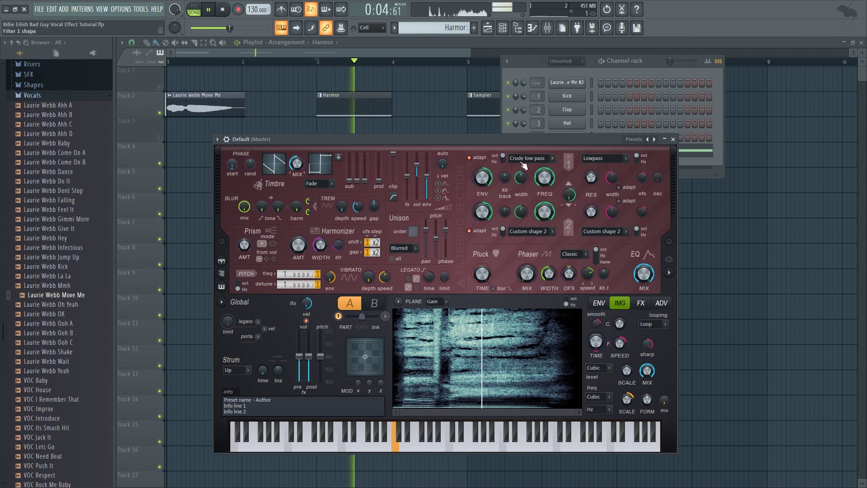
key("space")
Step: Show Harmor's Volume LFO and enable it at full depth
left_click(597, 303)
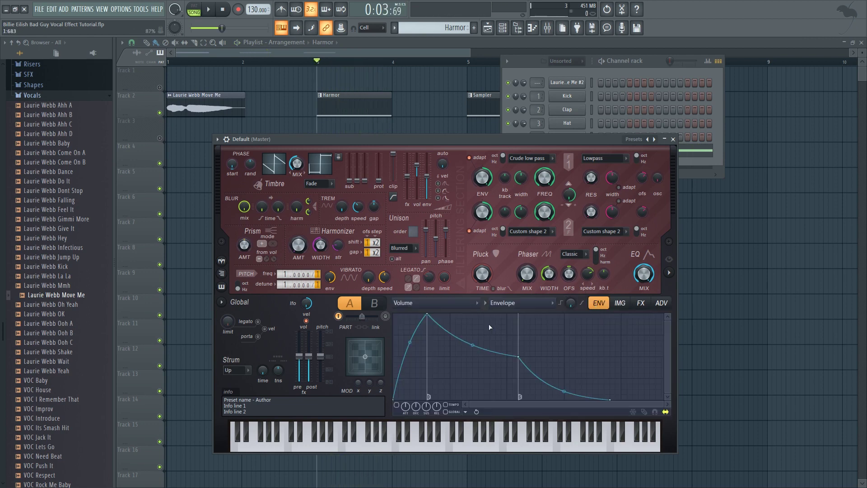
left_click(505, 304)
left_click(502, 322)
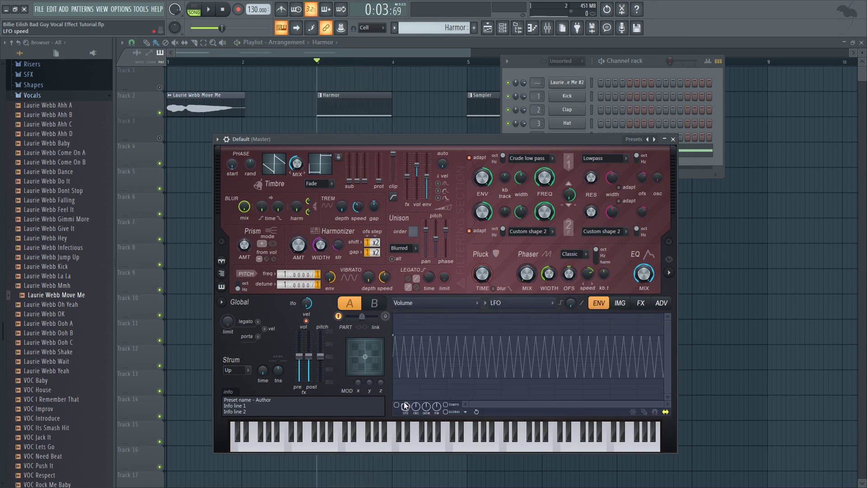
mouse_move(397, 333)
left_mouse_down()
mouse_move(392, 396)
mouse_move(391, 311)
mouse_move(397, 335)
left_mouse_up()
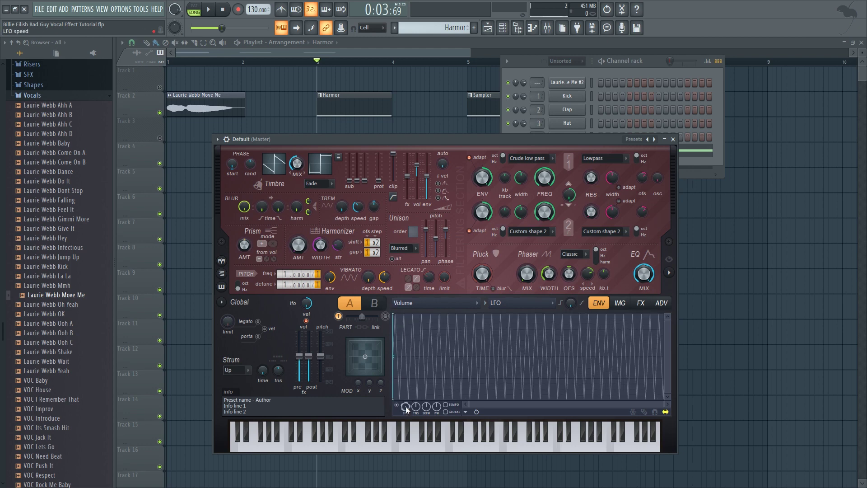
Step: Lower the speed of Harmor's volume LFO and audition the clip
key("space")
mouse_move(406, 410)
left_mouse_down()
mouse_move(405, 434)
mouse_move(406, 408)
mouse_move(405, 431)
mouse_move(406, 410)
mouse_move(406, 423)
left_mouse_up()
key("space")
key("space")
key("space")
key("space")
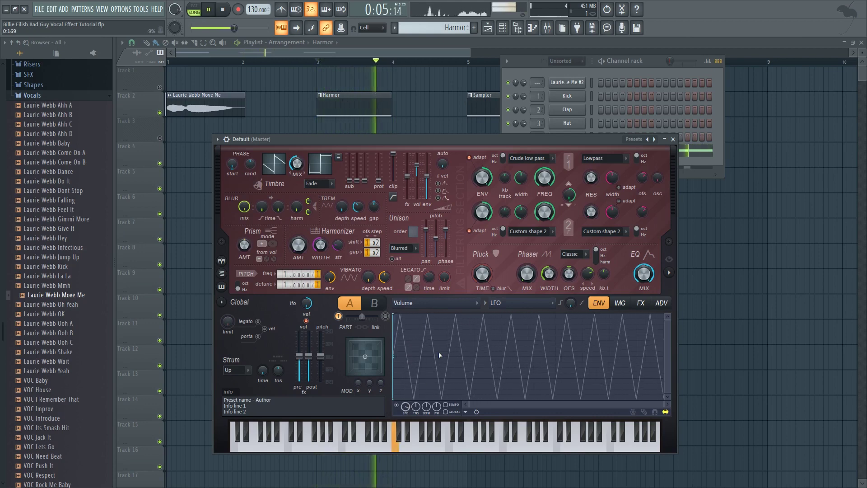
Step: Stop playback, close Harmor, move the playhead to bar 5 and select the Sampler clip
key("space")
left_click(673, 140)
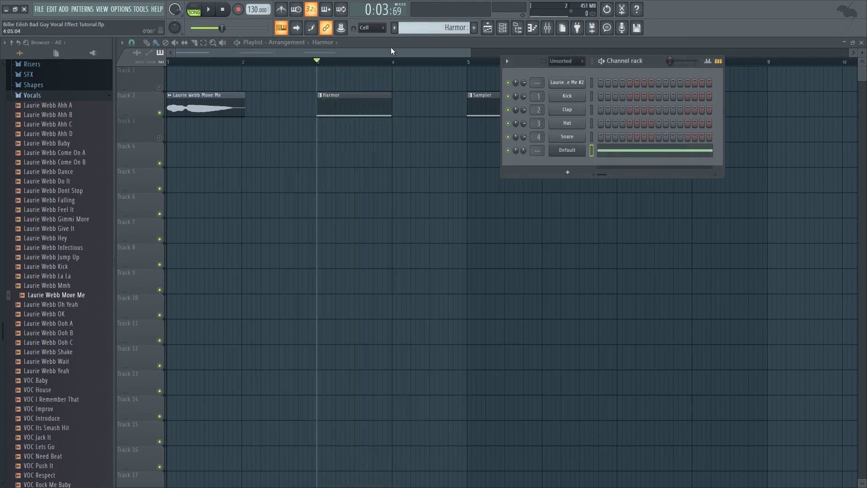
left_click_drag(381, 54, 408, 53)
left_click(404, 61)
left_click(422, 95)
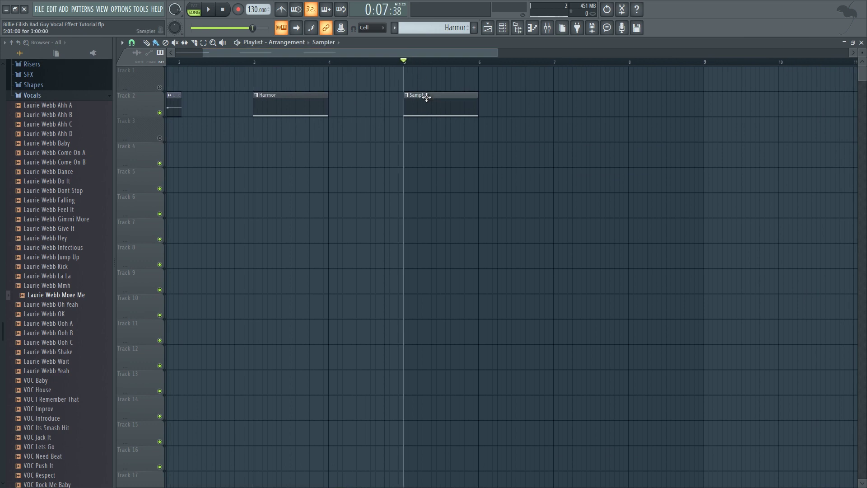
Step: Open the Move Me #2 sampler channel, show its Volume envelope and LFO settings, and audition the clip
left_click(517, 28)
left_click(570, 85)
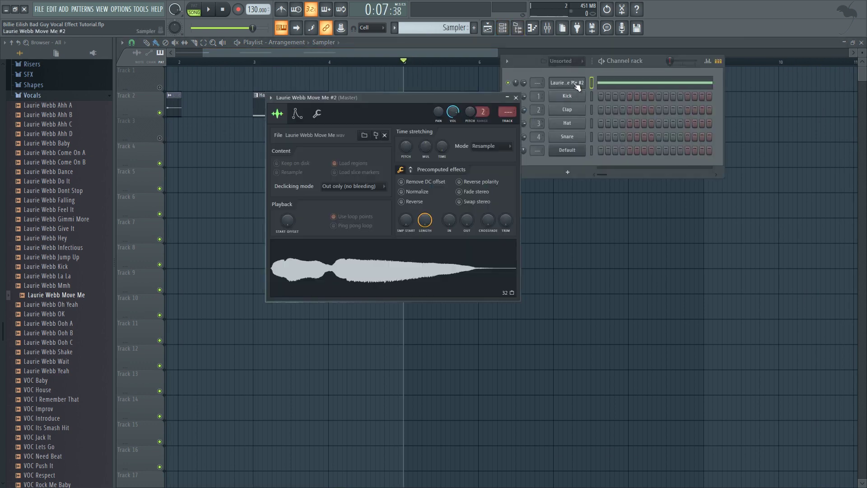
left_click_drag(346, 91, 364, 86)
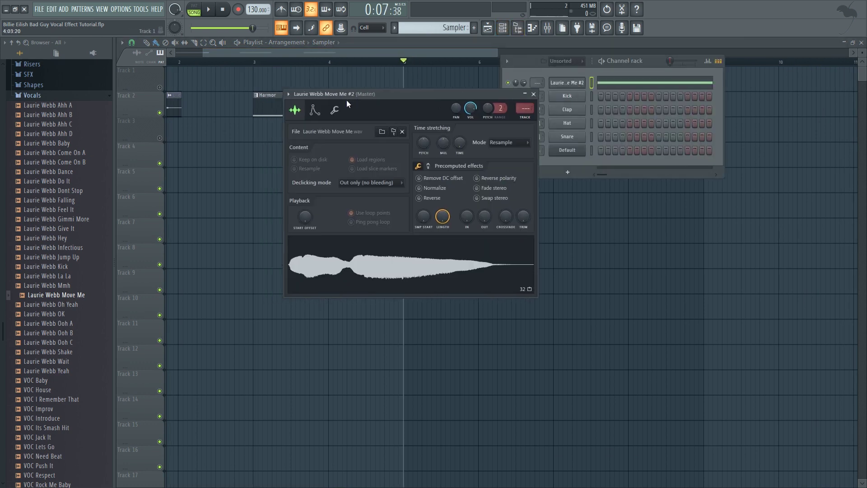
left_click(319, 111)
key("space")
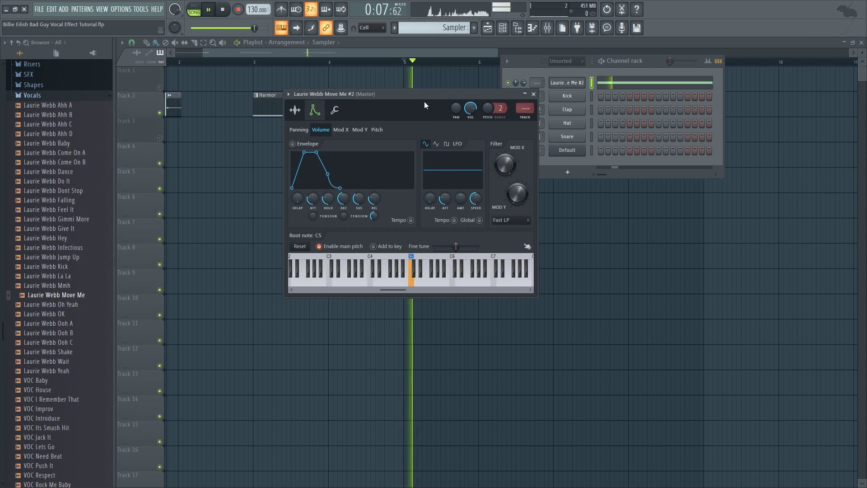
key("space")
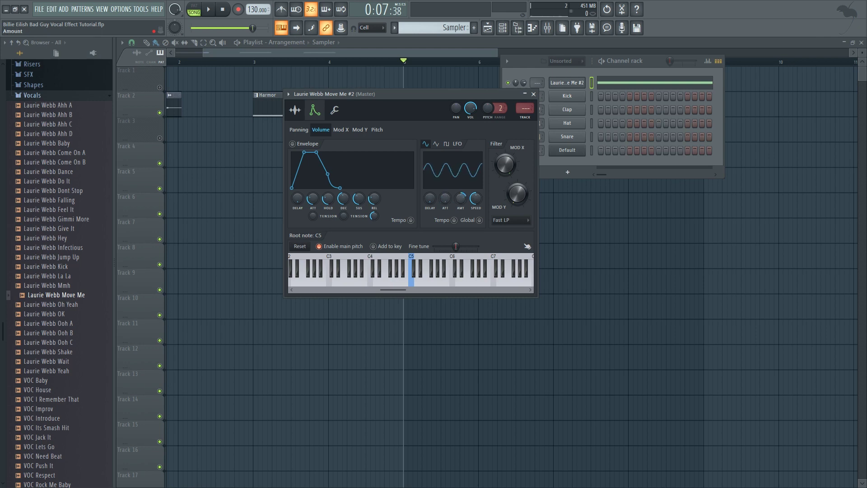
Step: Raise the amount of the sampler's volume LFO, adjust its speed and audition the clip
left_click_drag(460, 199, 476, 190)
key("space")
key("space")
key("space")
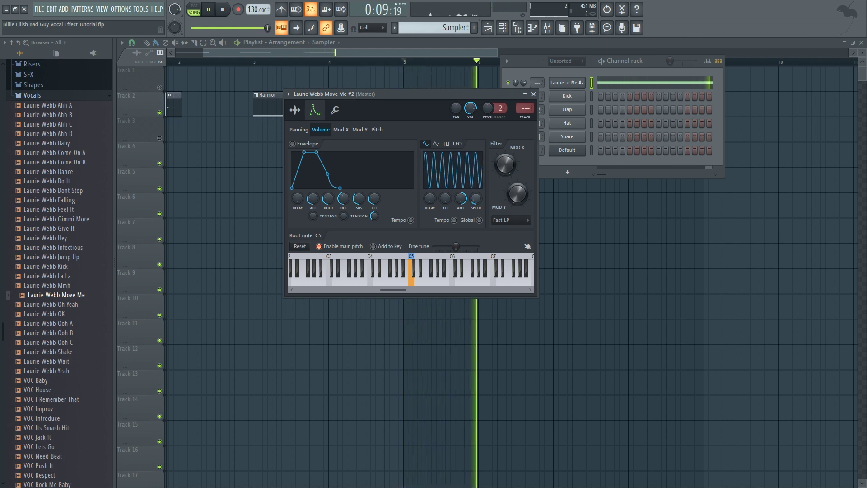
key("space")
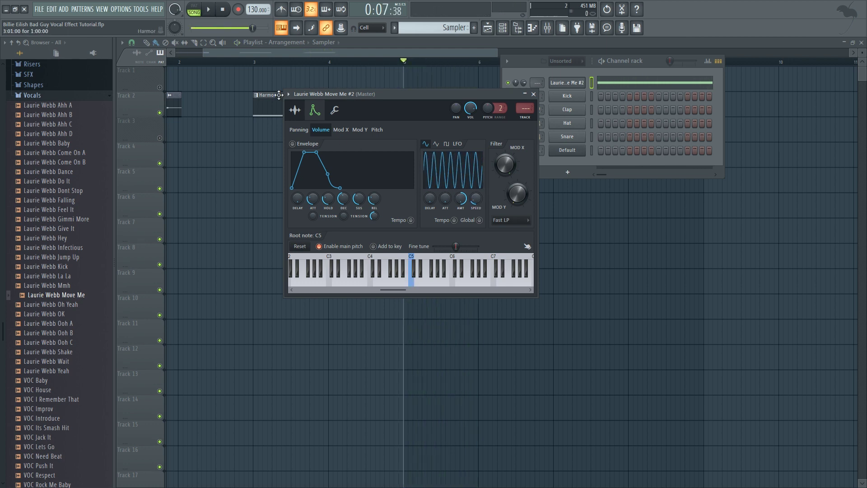
Step: Place a copy of the Move Me audio clip on track 3 at bar 5 and check its mixer track
left_click(295, 110)
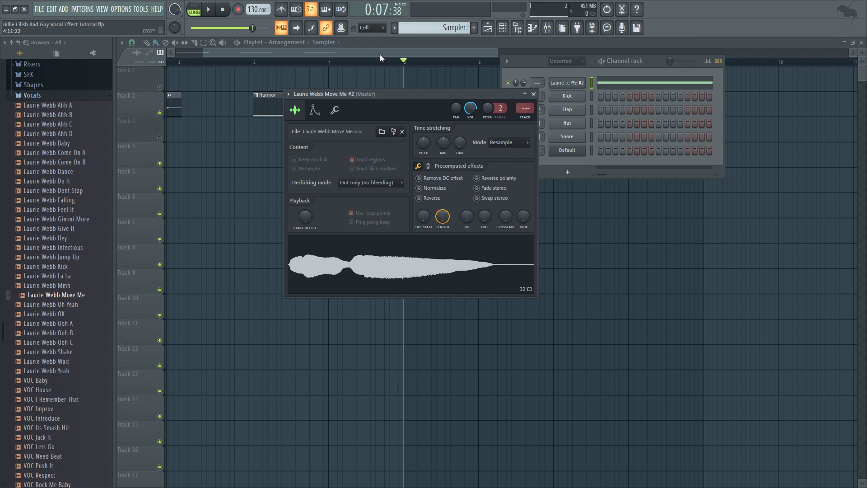
left_click_drag(378, 54, 332, 68)
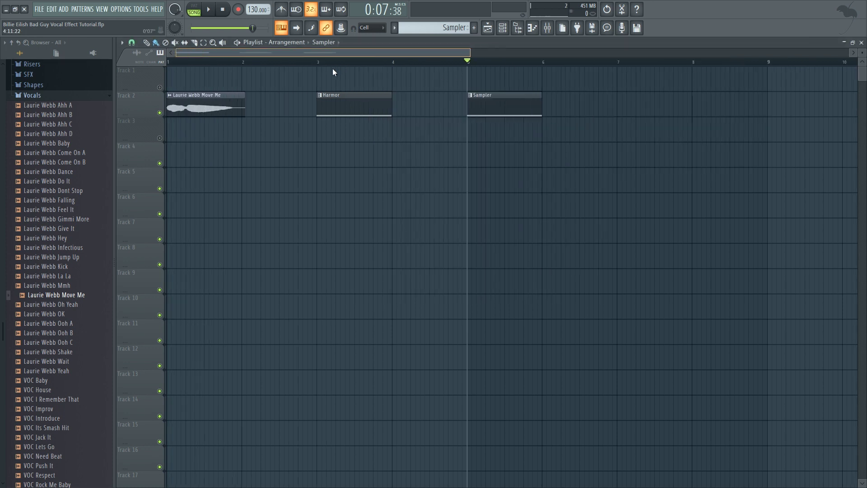
left_click(212, 96)
left_click(469, 135)
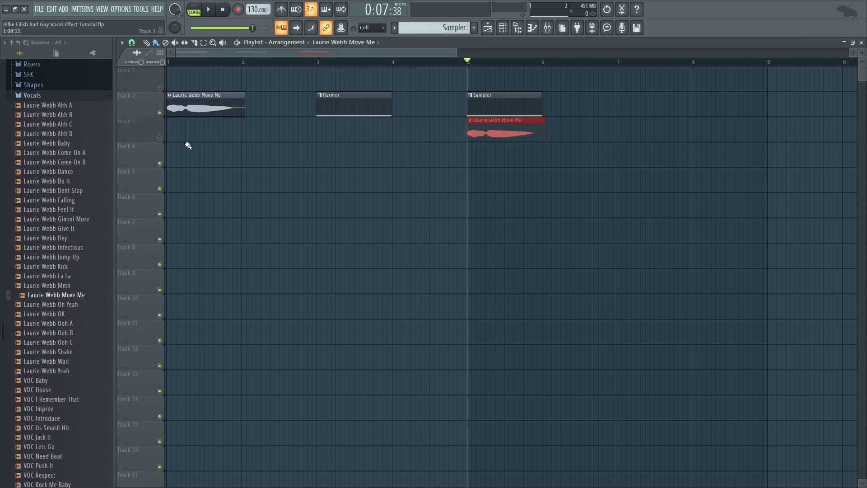
right_click(476, 133)
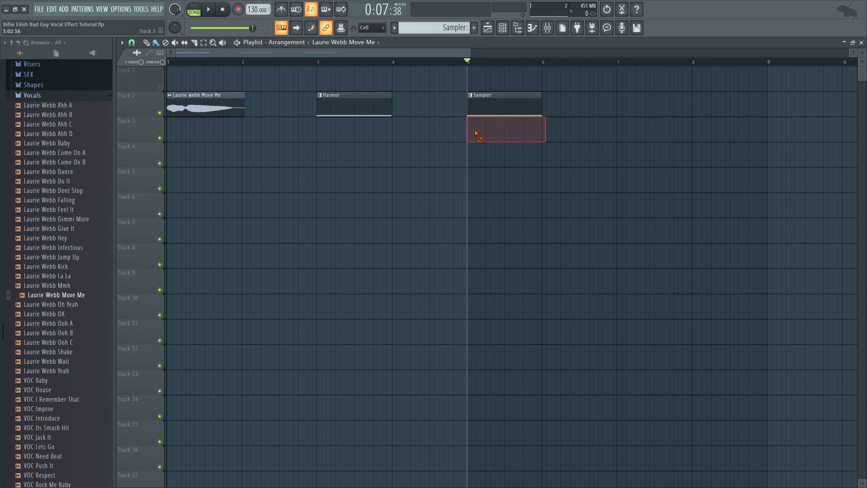
left_click(476, 133)
left_click(547, 28)
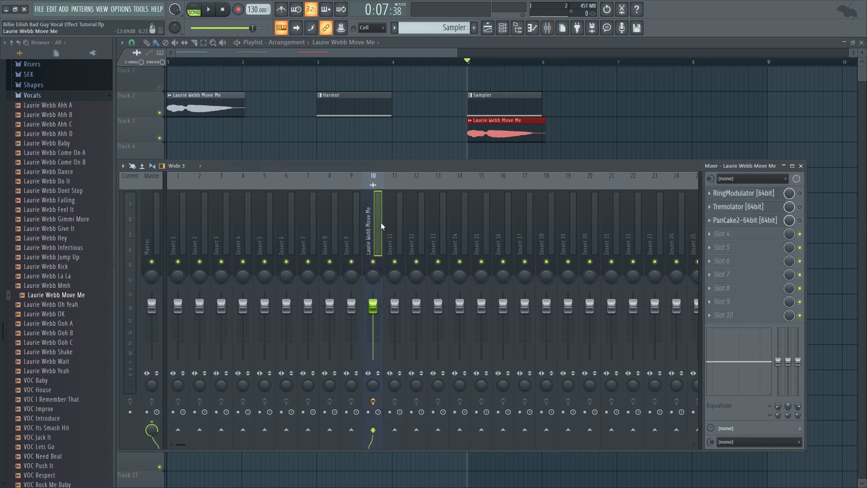
key("F9")
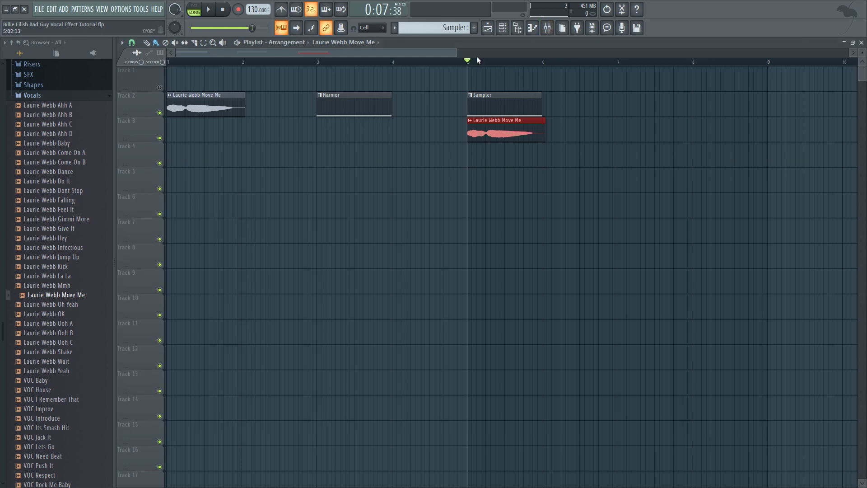
Step: Filter the channel rack to unsorted channels and open the Move Me #2 channel's Volume LFO settings
left_click(503, 28)
left_click(562, 61)
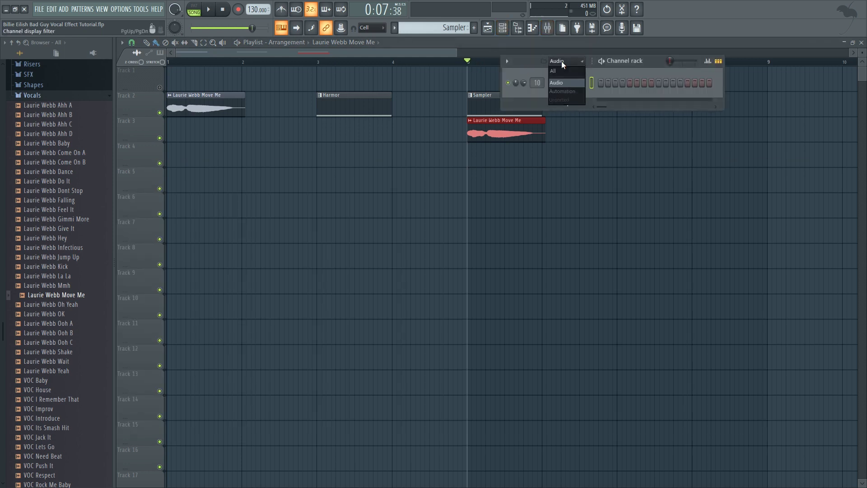
left_click(561, 100)
left_click(569, 84)
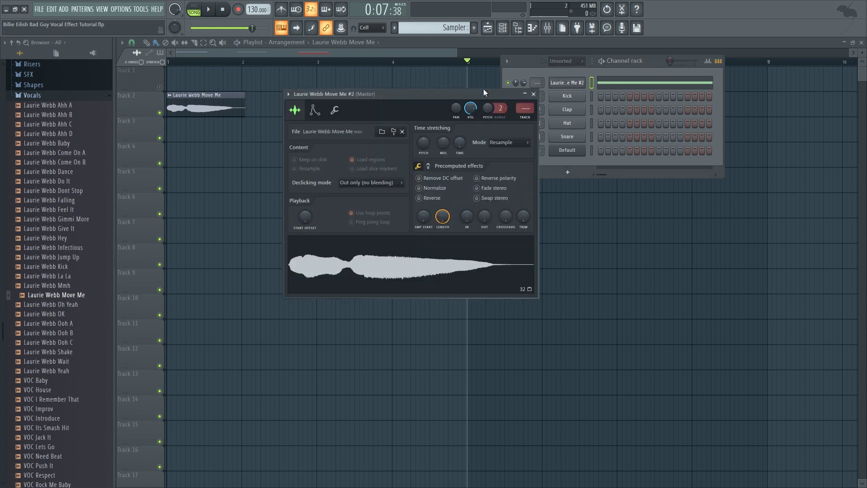
left_click_drag(484, 92, 489, 163)
left_click(319, 179)
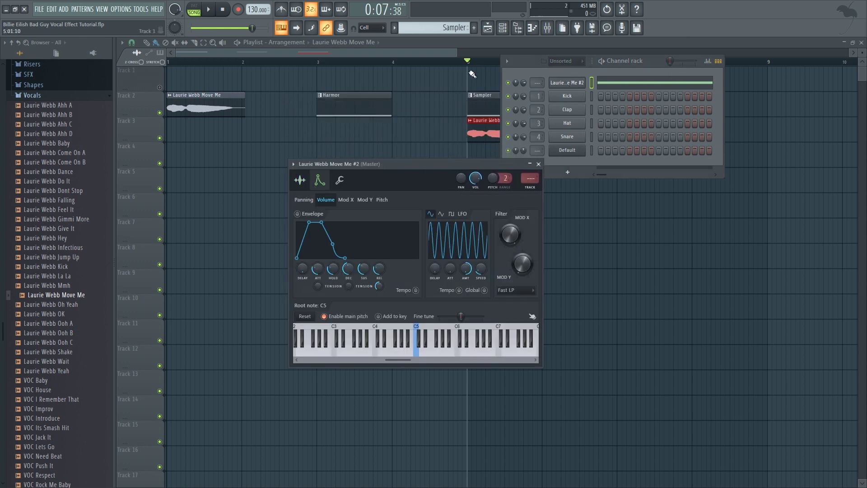
Step: Select bar 5 on the playlist timeline and reopen the Move Me #2 channel settings
left_click_drag(469, 62, 541, 63)
left_click(503, 28)
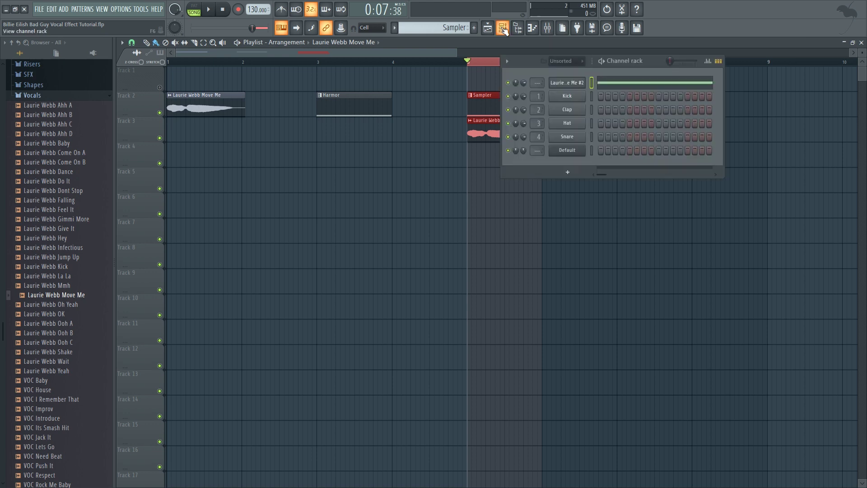
left_click(571, 84)
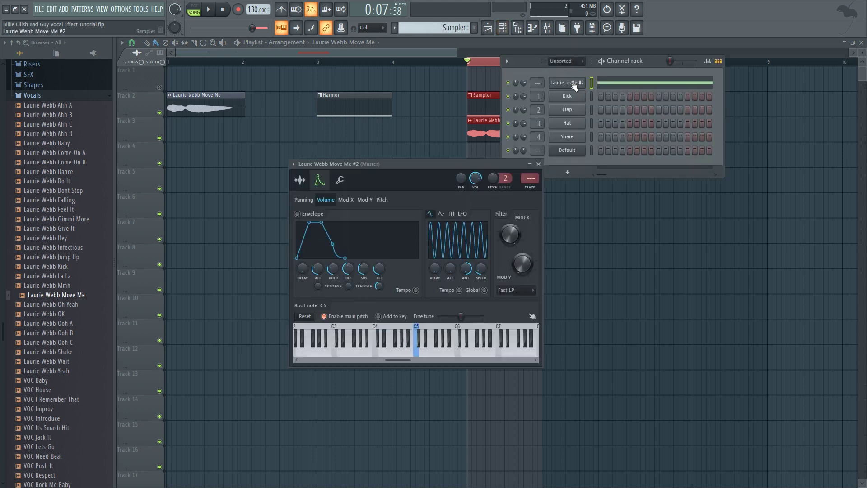
Step: Create an automation clip for the sampler's volume LFO speed over bar 5 and set its end point to 14%
left_click_drag(481, 274, 481, 253)
right_click(481, 274)
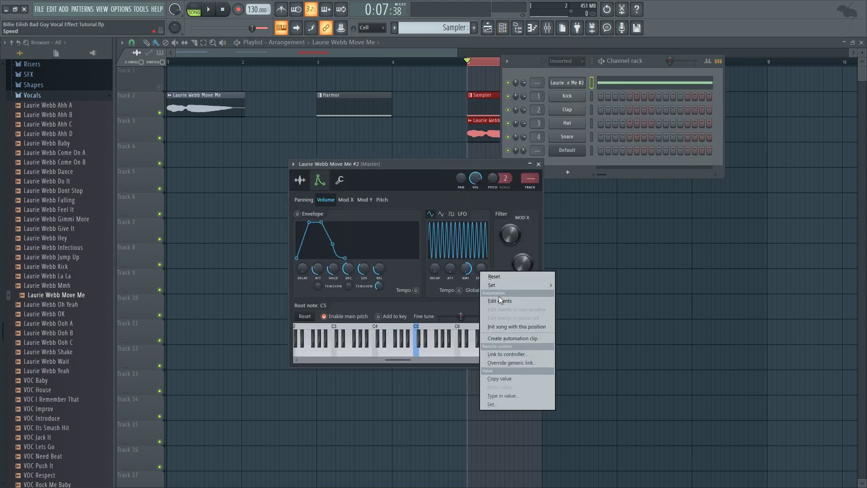
left_click(510, 326)
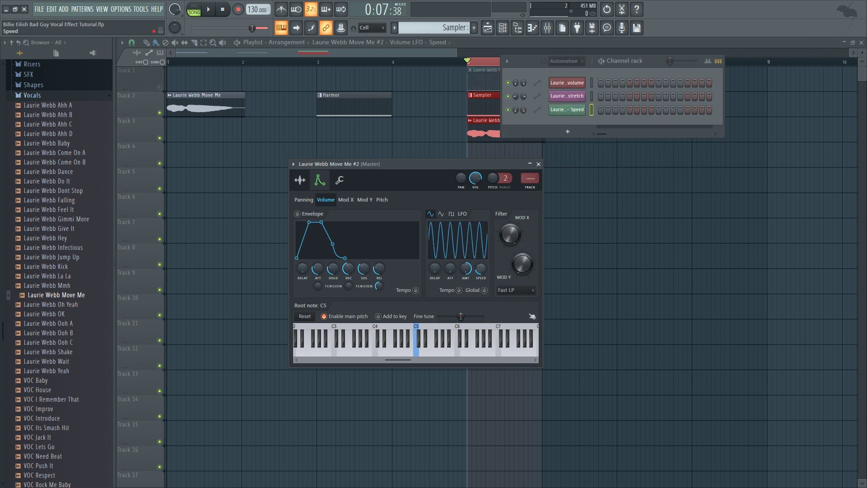
right_click(480, 268)
left_click(515, 373)
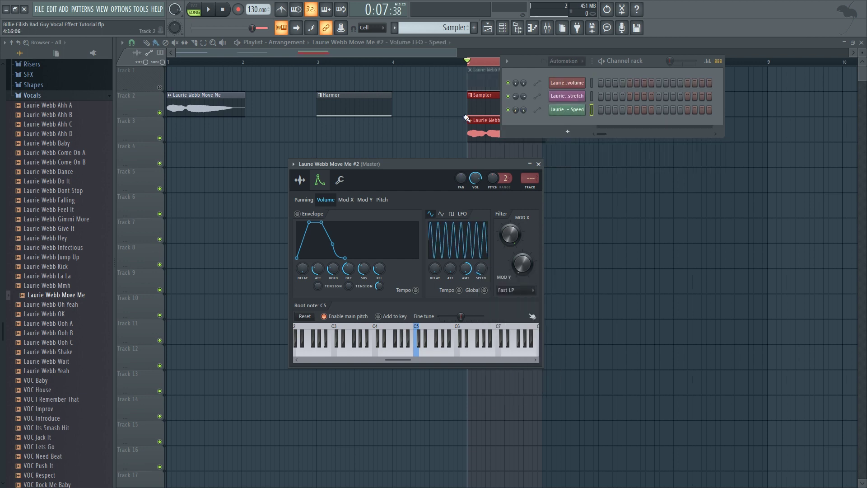
left_click(425, 48)
right_click(543, 92)
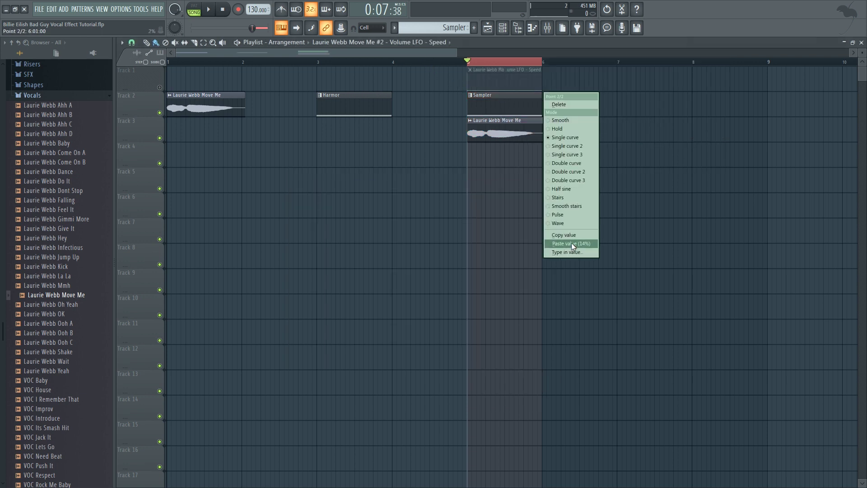
left_click(571, 243)
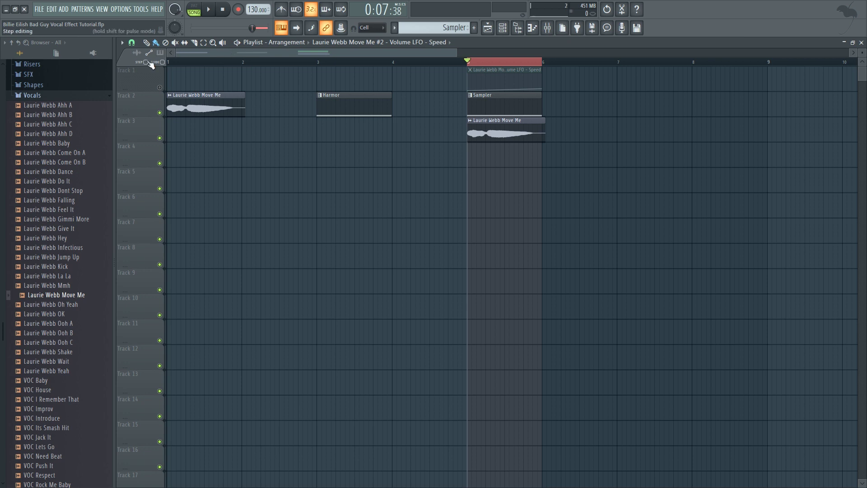
Step: Create a channel volume automation clip for Move Me #2 on track 4, shape it as a rising curve and audition bar 5
left_click(501, 29)
left_click(567, 61)
left_click(565, 98)
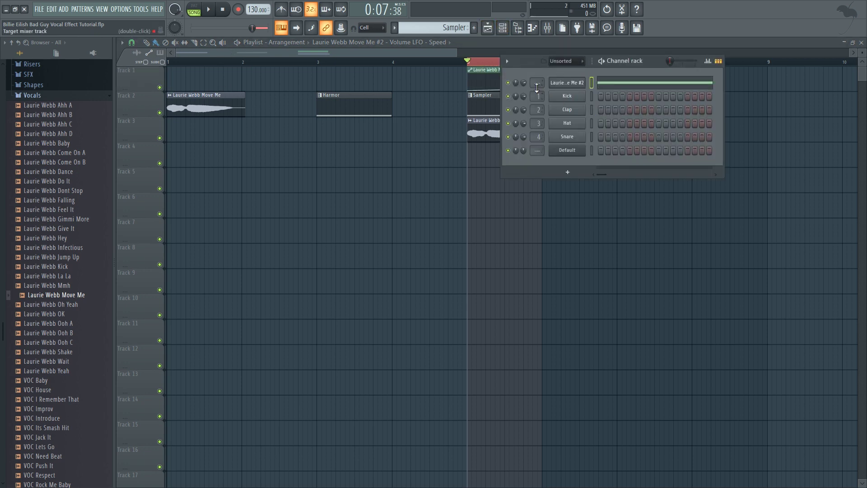
right_click(523, 81)
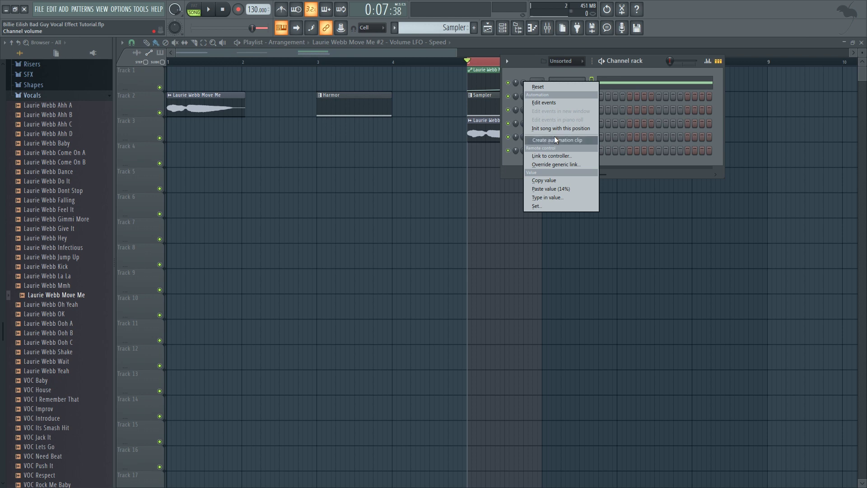
left_click(553, 140)
left_click(361, 51)
left_click_drag(470, 156, 504, 146)
key("space")
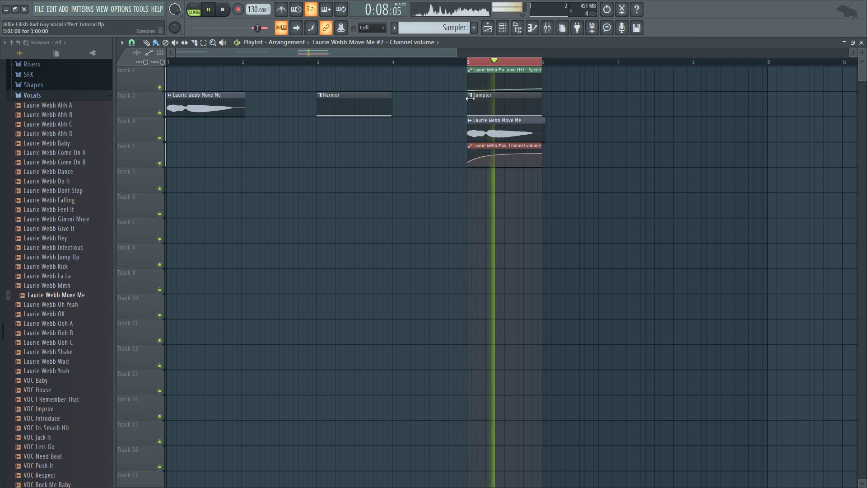
key("space")
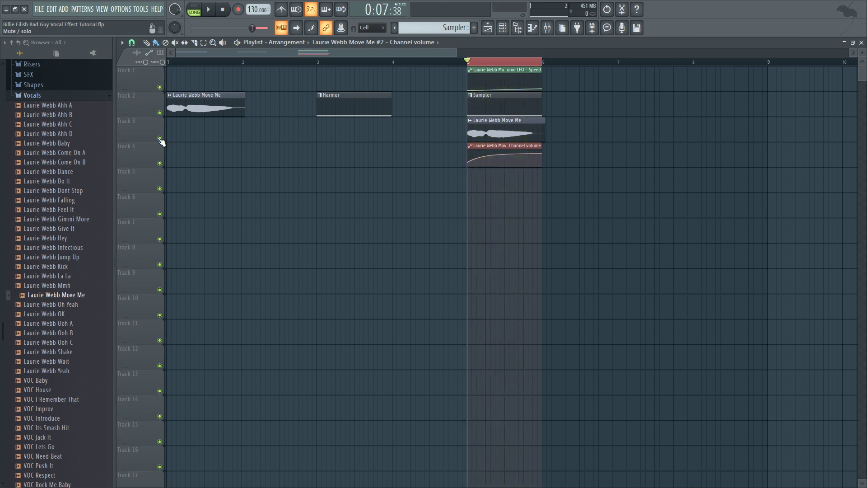
Step: Solo track 3, audition the vocal clip on its own and unsolo the track
right_click(159, 138)
key("space")
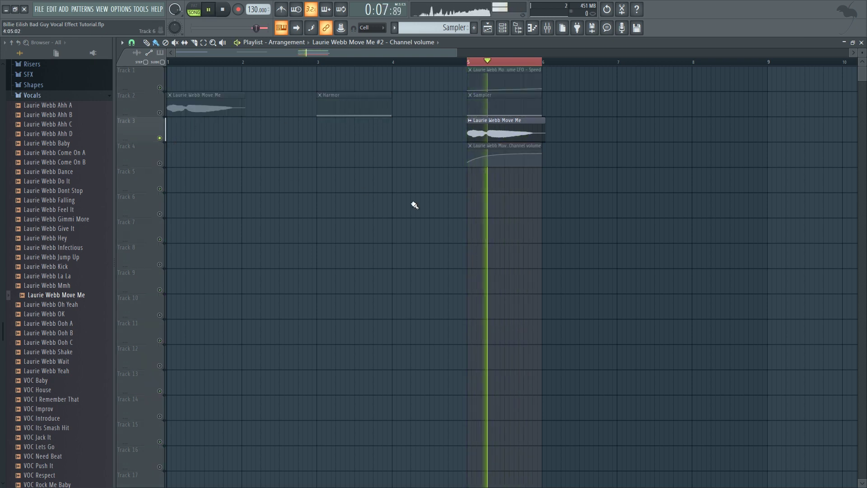
key("space")
right_click(160, 138)
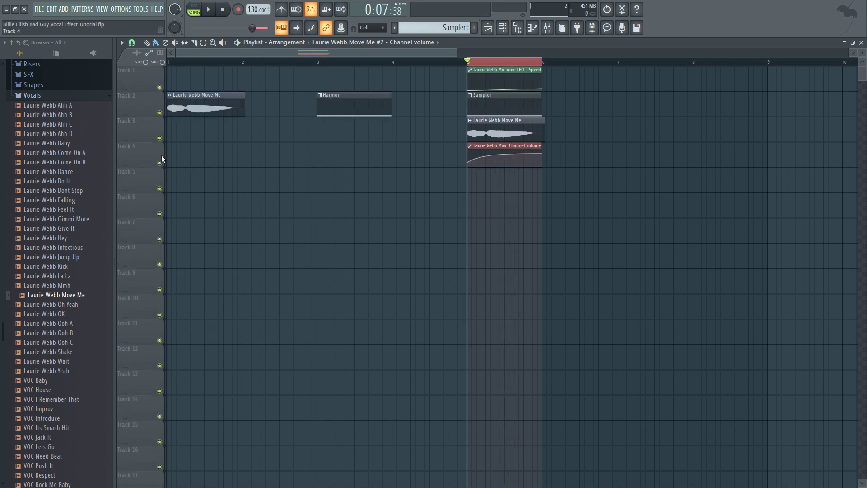
Step: Audition bar 5 with track 3 muted, then unmute the track and play the full layering
left_click(158, 139)
key("space")
key("space")
left_click(158, 139)
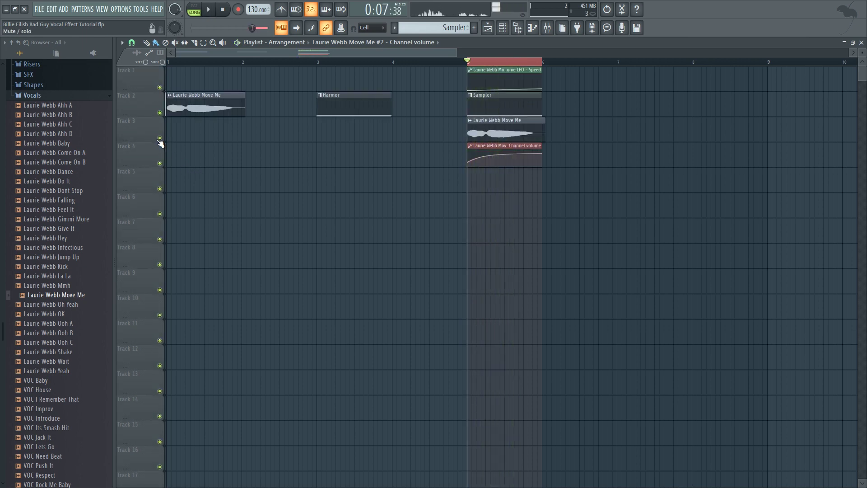
key("space")
key("space")
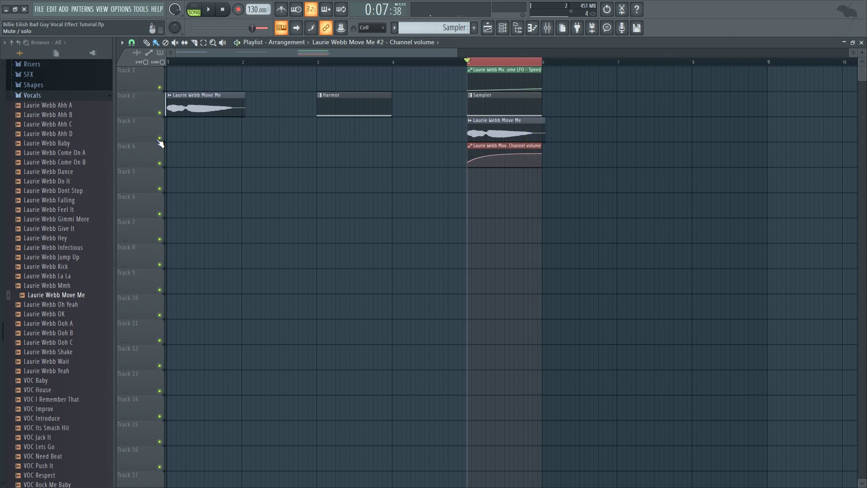